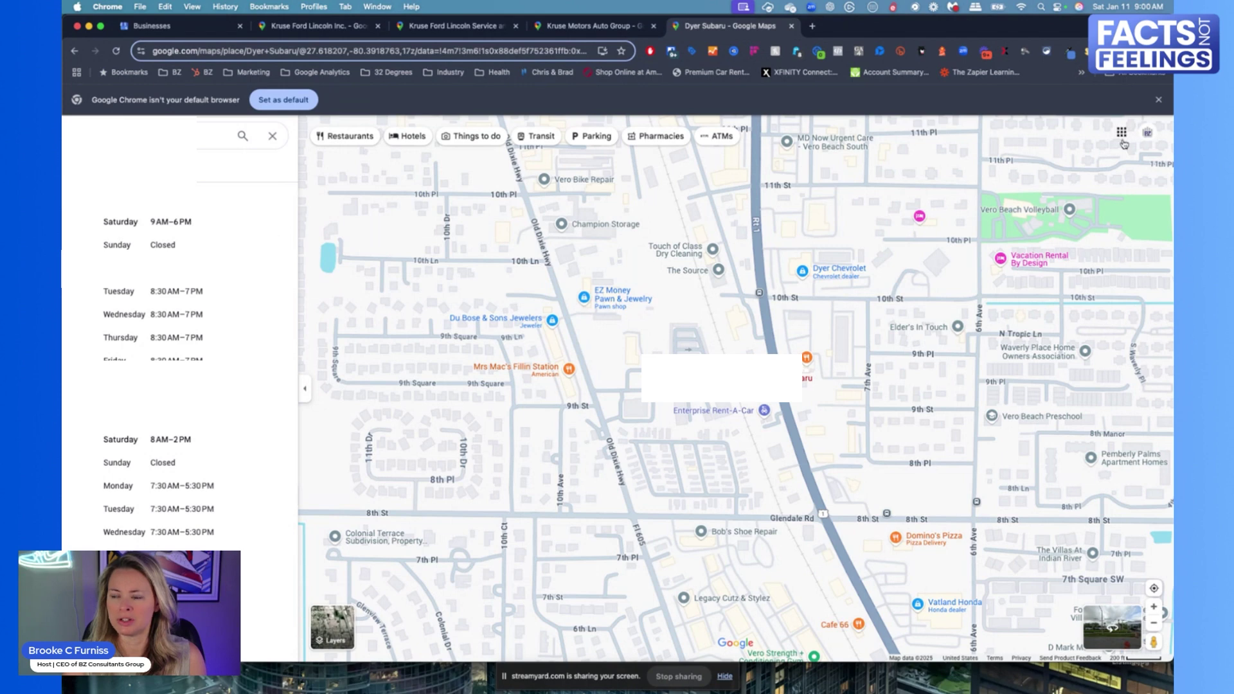
- Switch to Google Business Profile Manager and replace the leftover help form with a new Contact Us support request
left_click(1121, 133)
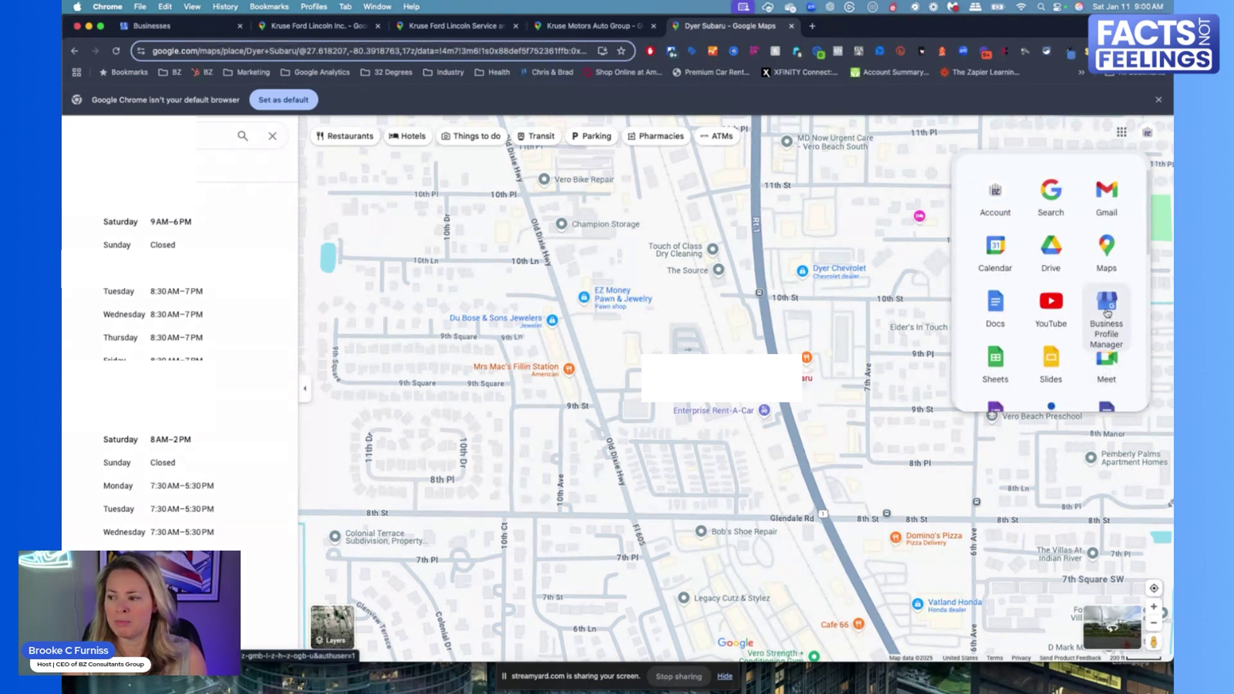
left_click(160, 26)
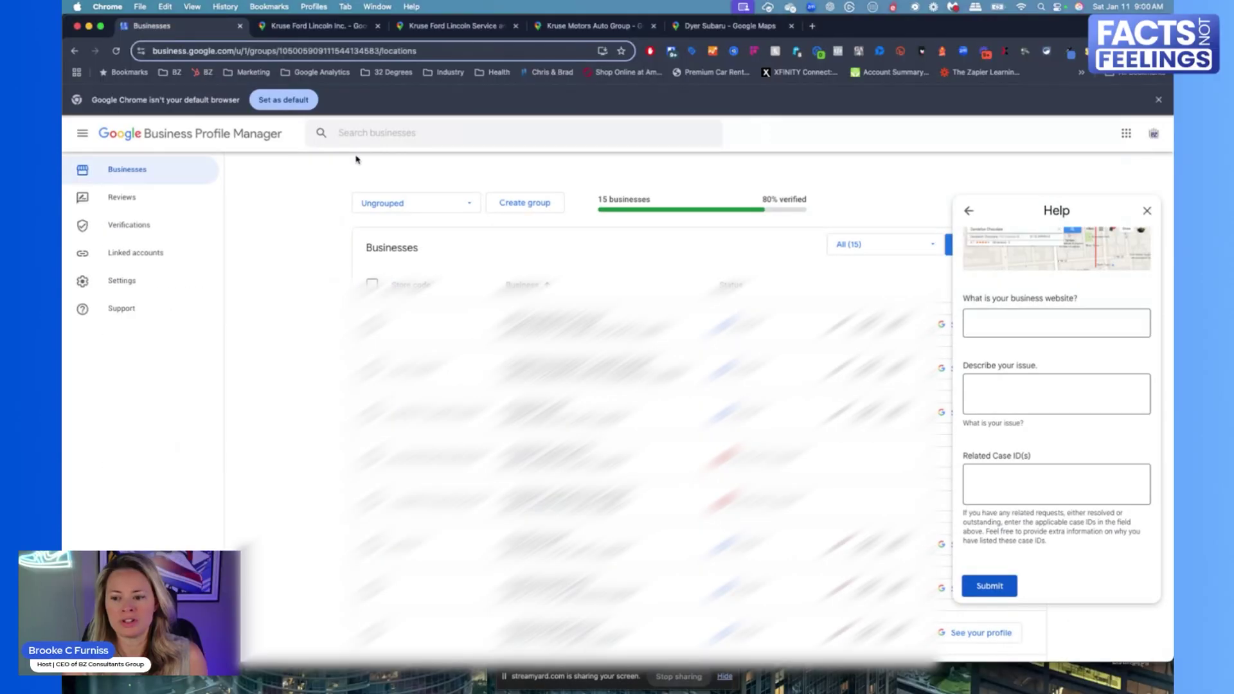
left_click(1147, 211)
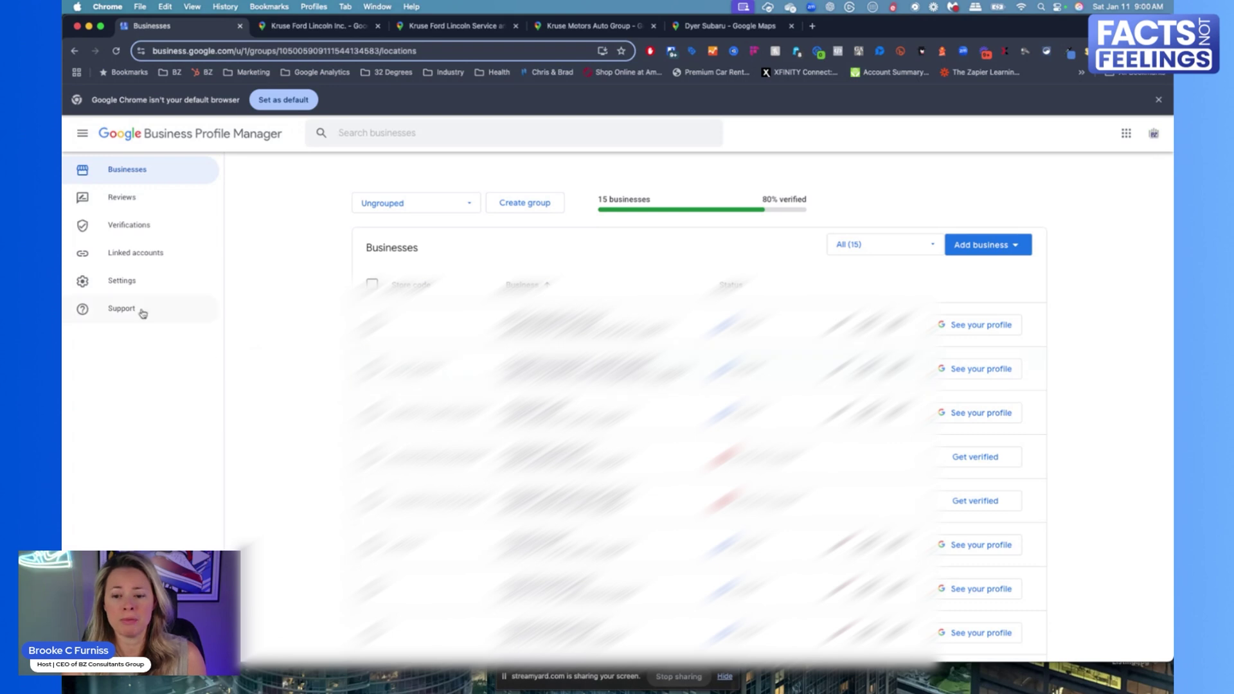
left_click(121, 318)
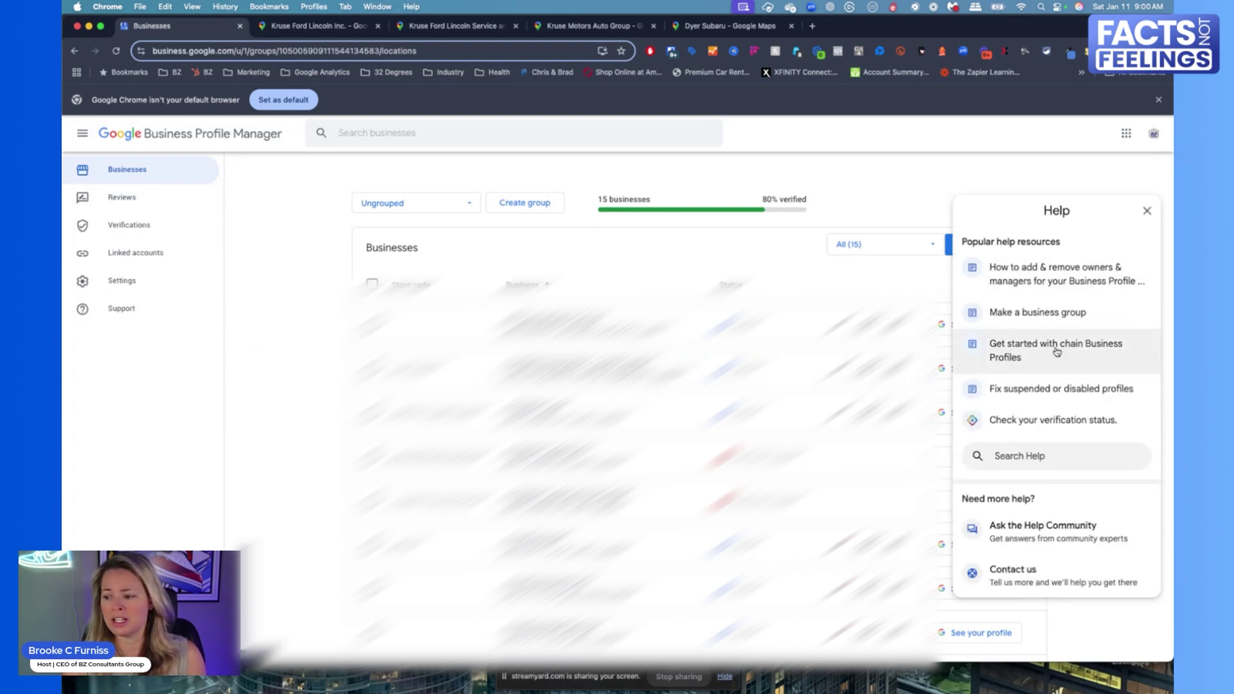
left_click(1066, 586)
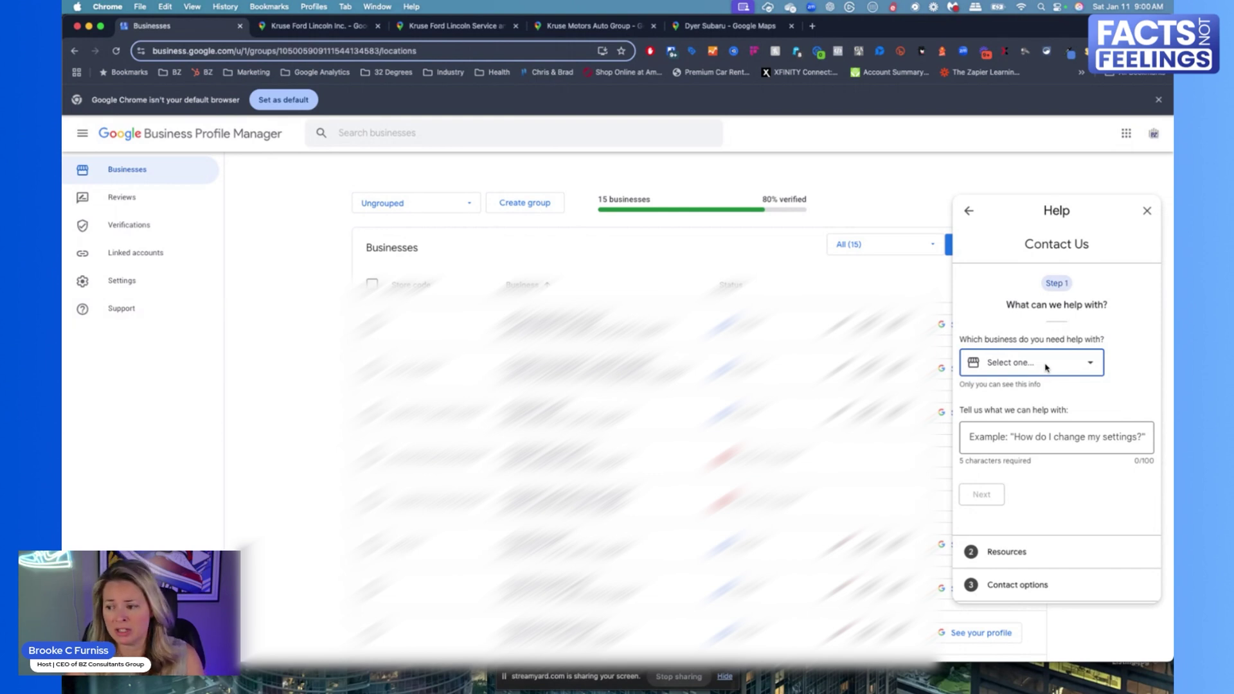
- Select BZ Consultants Group as the business needing help and enter "Departments" as the topic
left_click(1046, 367)
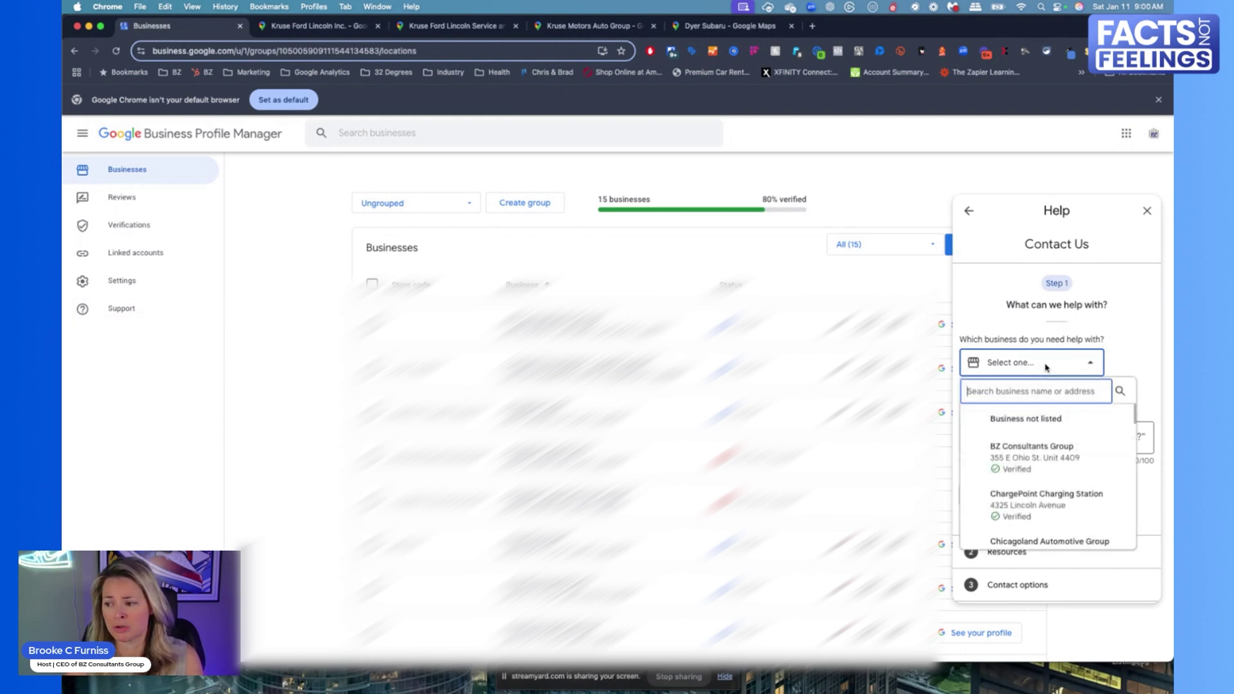
left_click(1041, 448)
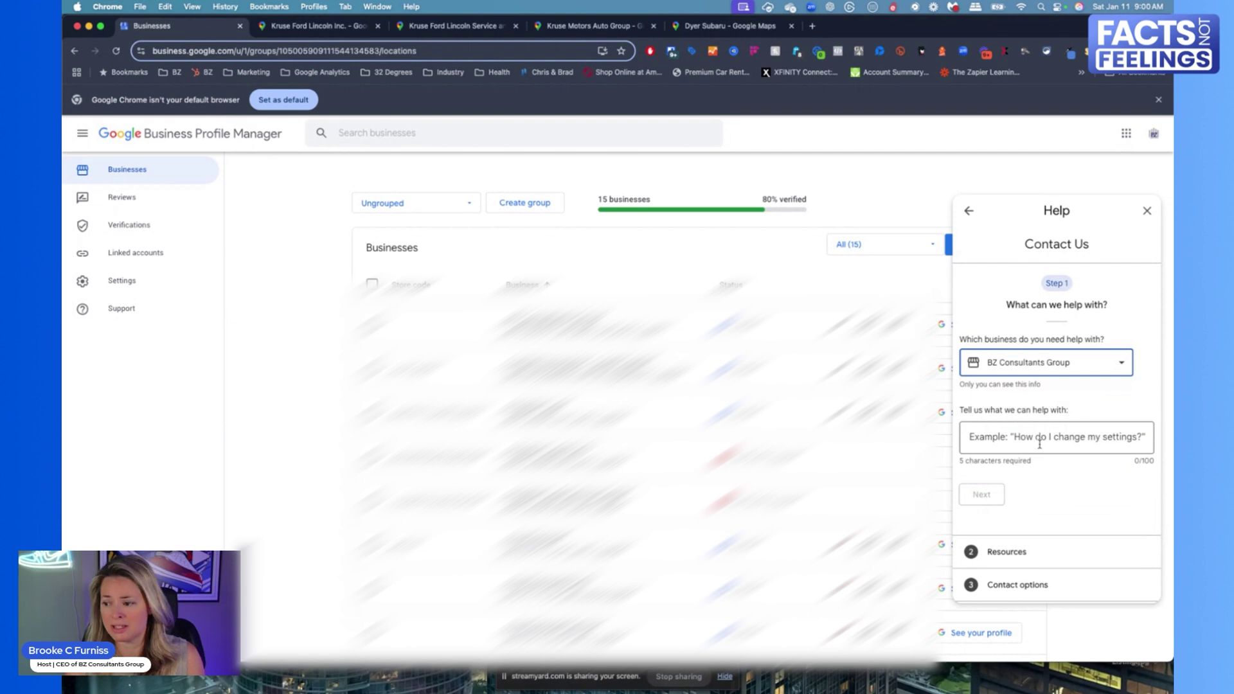
left_click(1039, 444)
left_click(1021, 437)
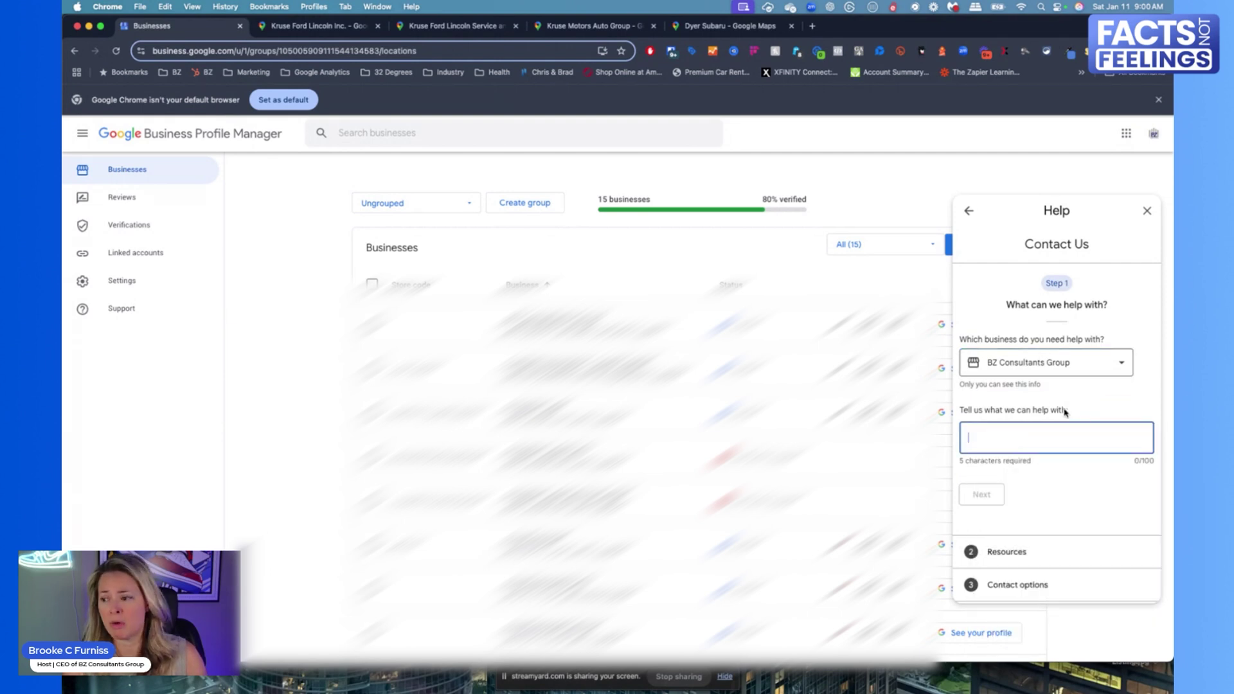
type("De")
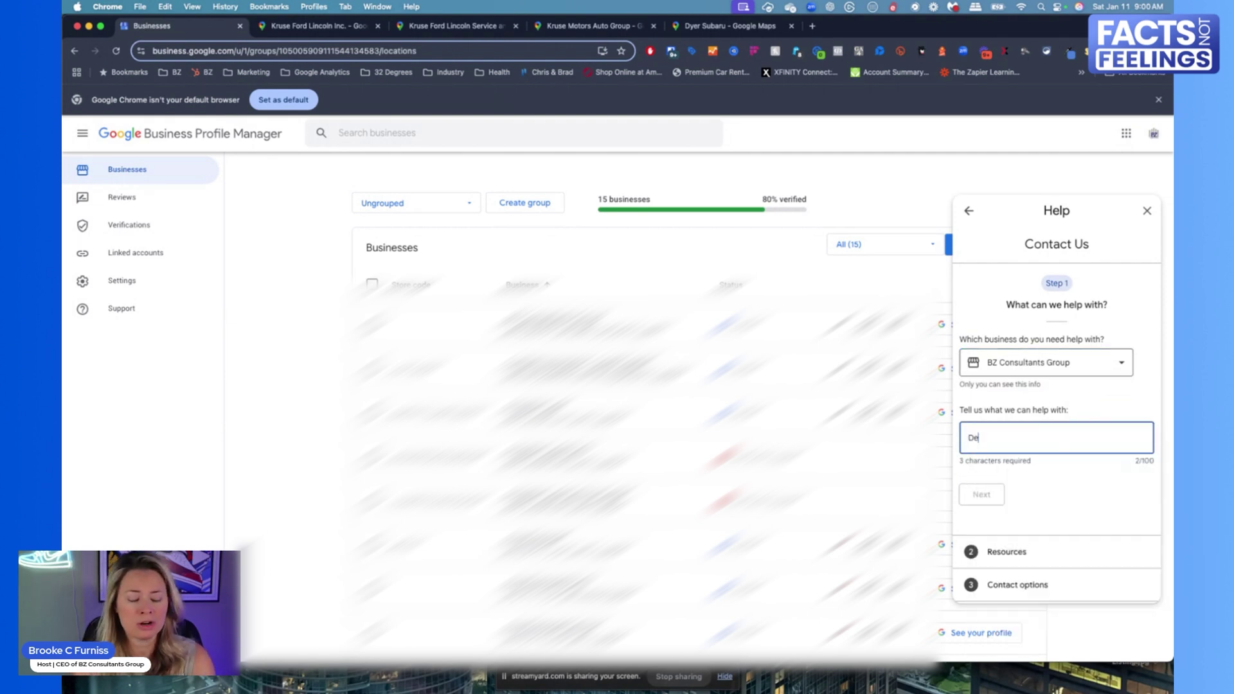
type("partmetns")
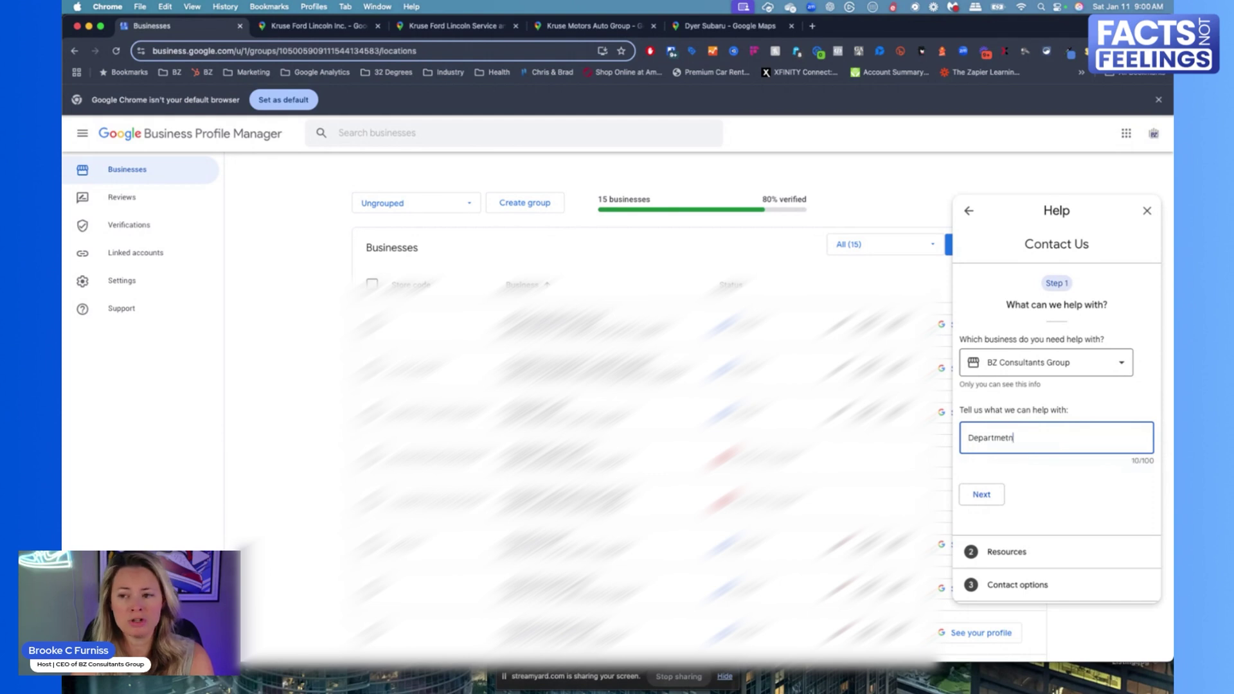
key("BackSpace")
key("BackSpace")
type("nts")
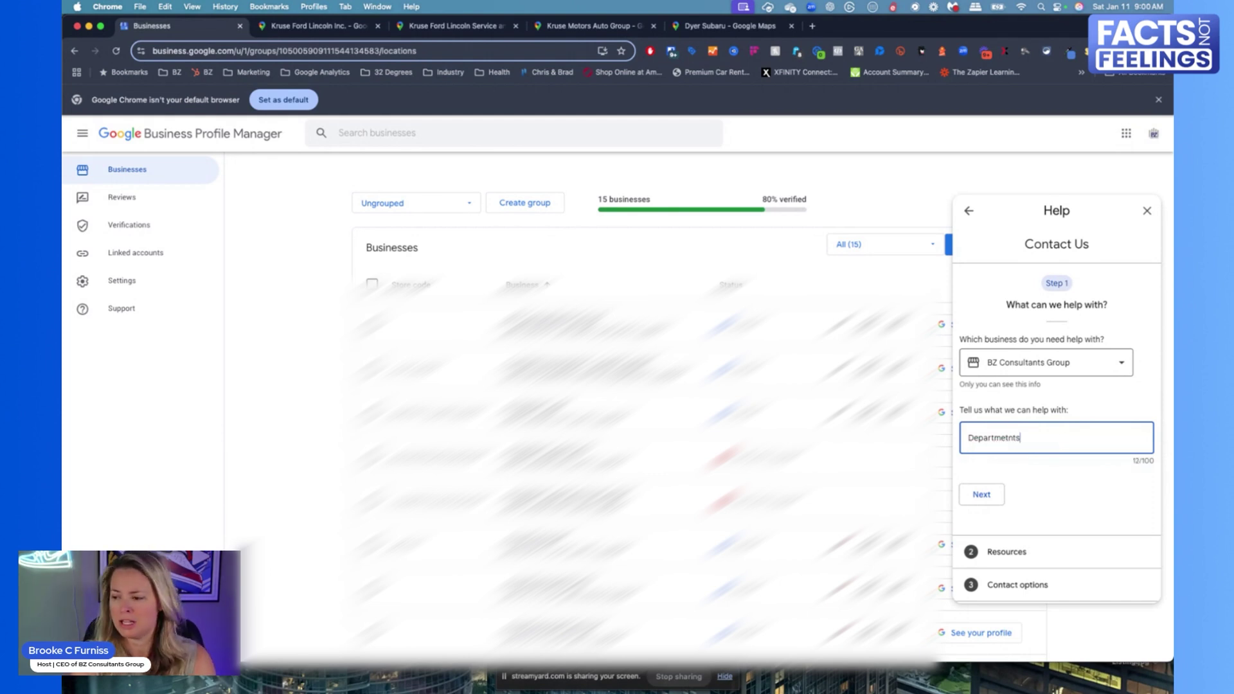
key("BackSpace")
key("BackSpace")
key("BackSpace")
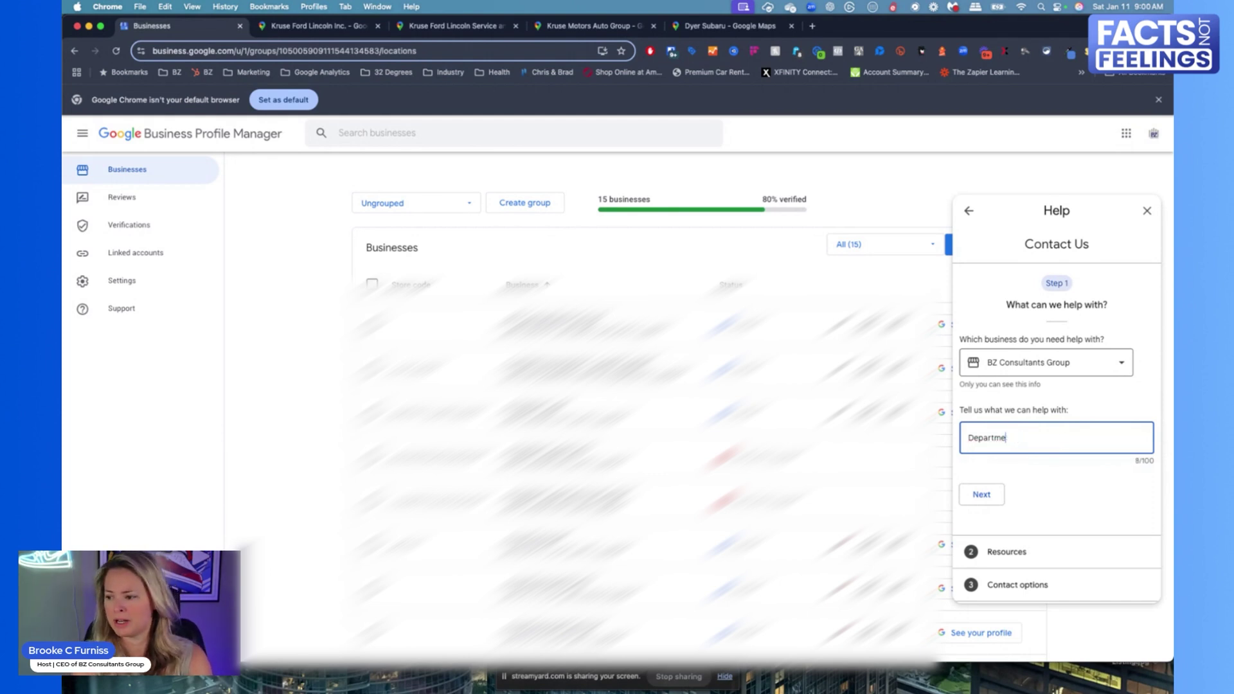
type("nts")
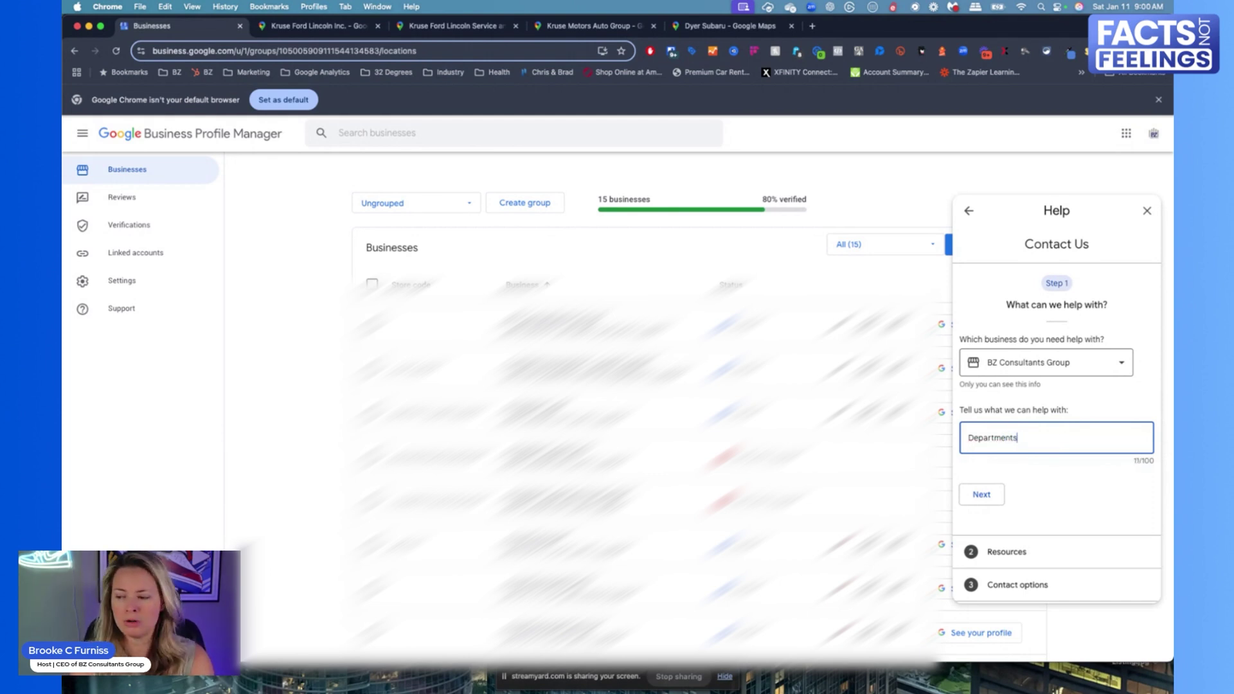
- Choose "Departments within businesses" as the best description of the issue and continue to the resources
left_click(980, 494)
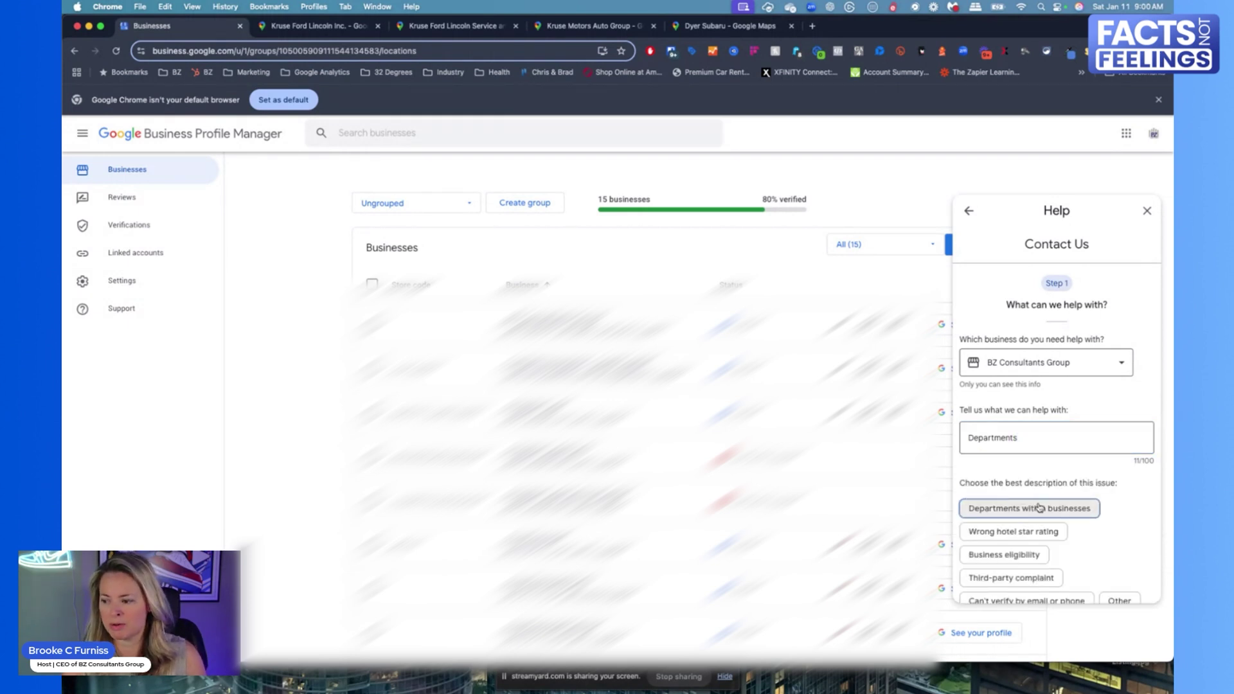
left_click(1039, 508)
left_click(1001, 503)
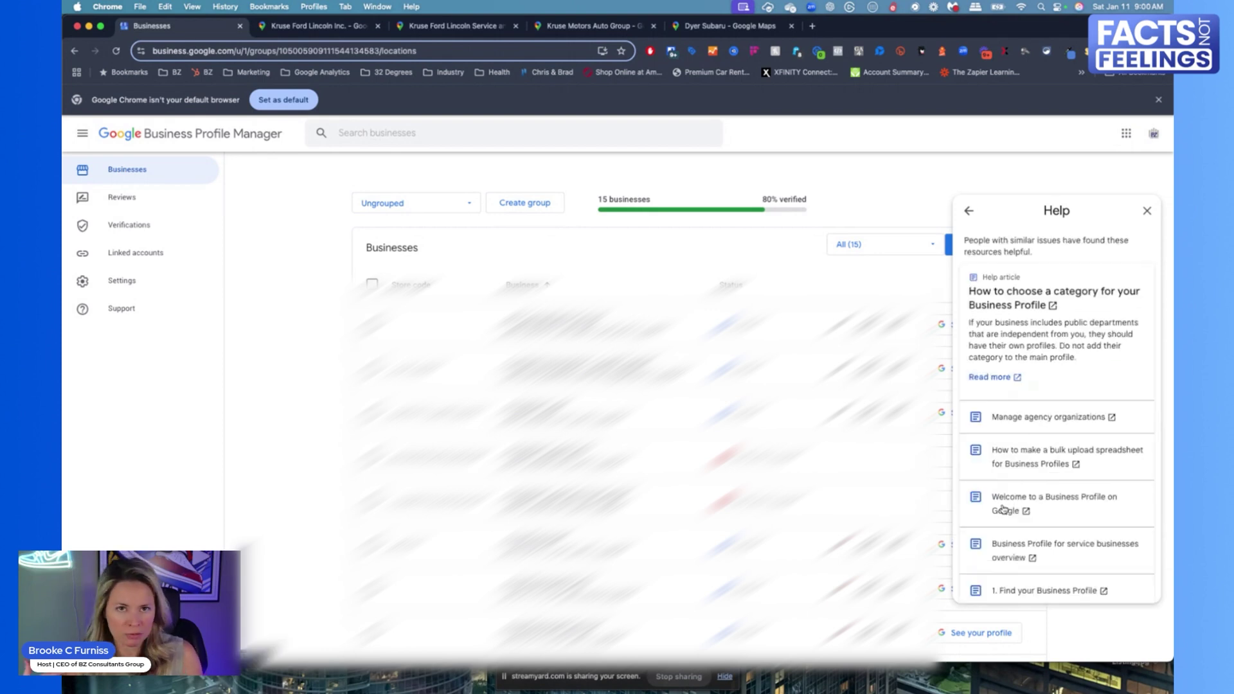
- Proceed past the suggested help resources and choose Email as the contact option
scroll(1033, 440, "down", 3)
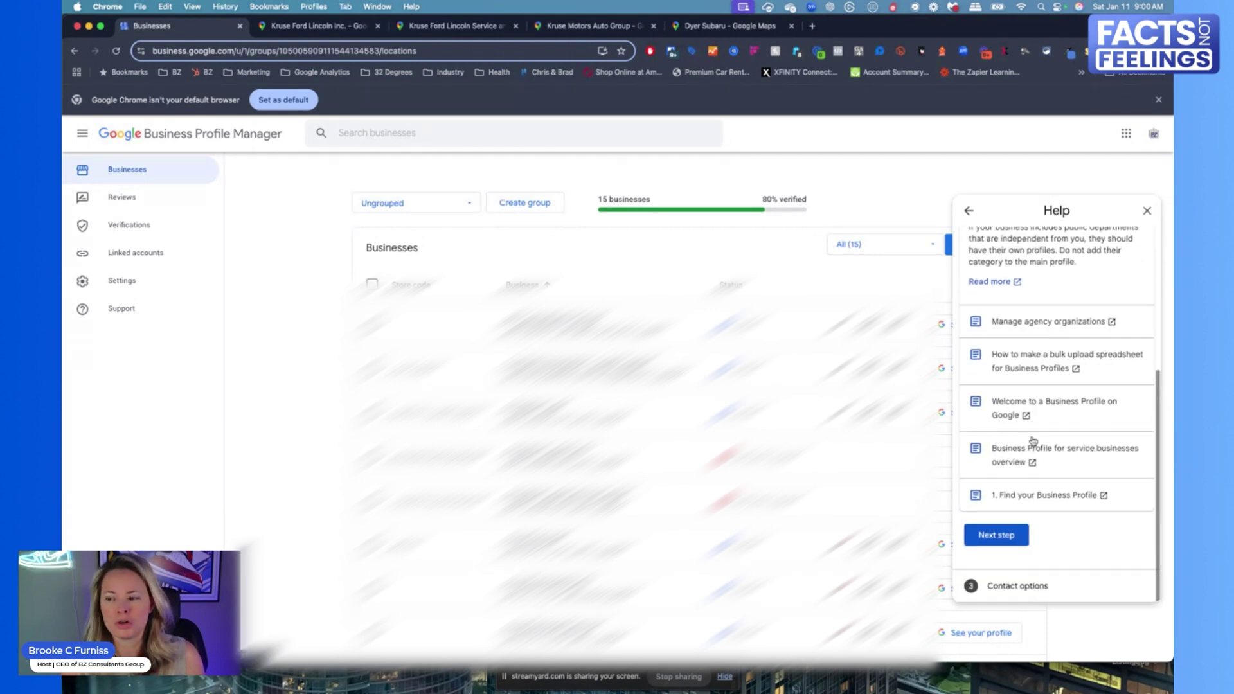
left_click(1003, 540)
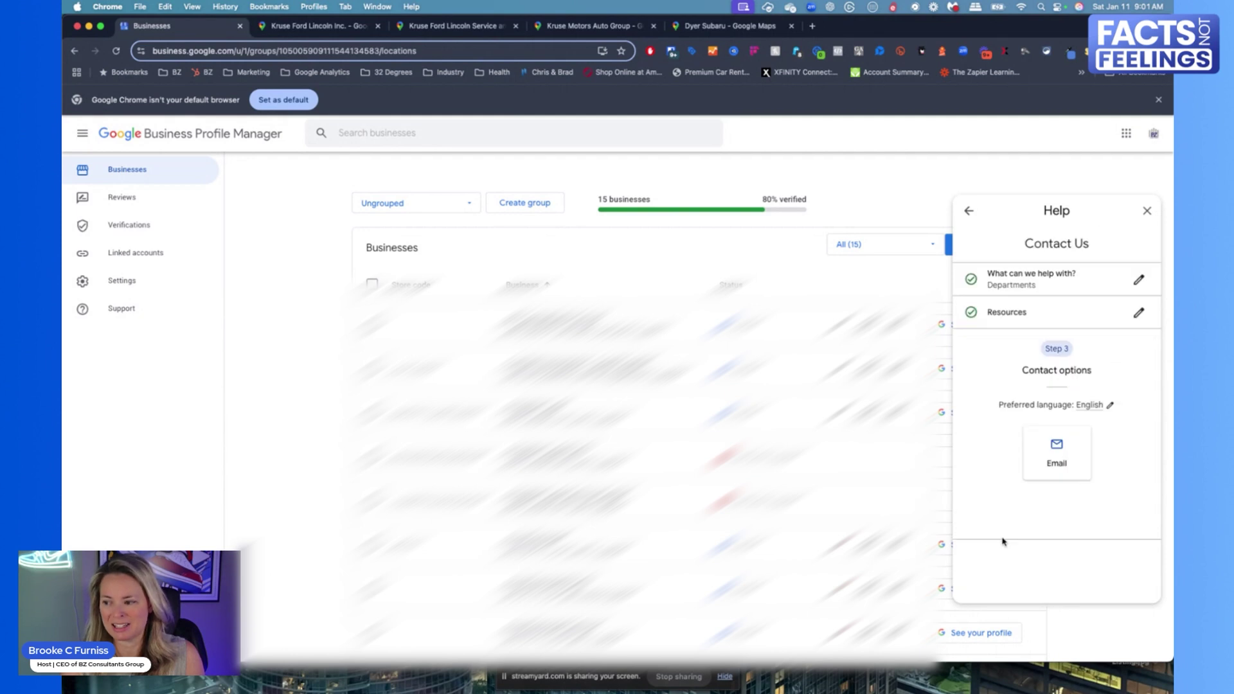
left_click(1057, 446)
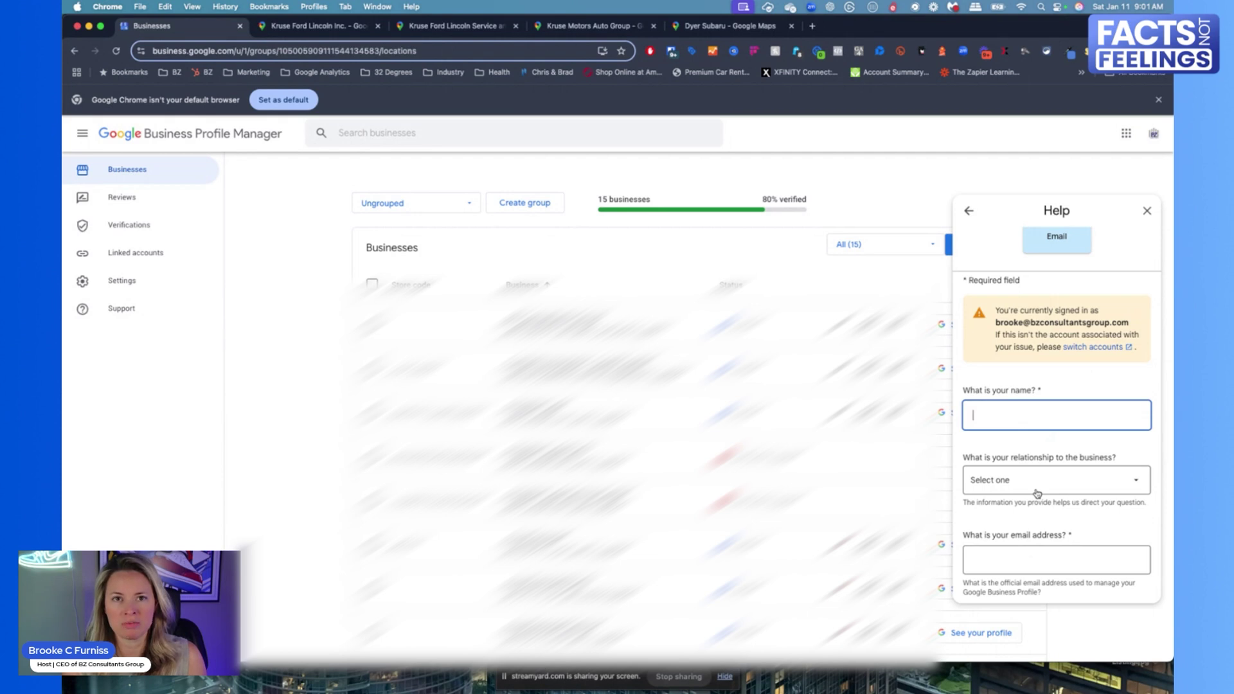
- Review the email form's contact, business name and address fields alongside the Kruse Ford Lincoln Inc. listing in Google Maps
scroll(1036, 493, "down", 4)
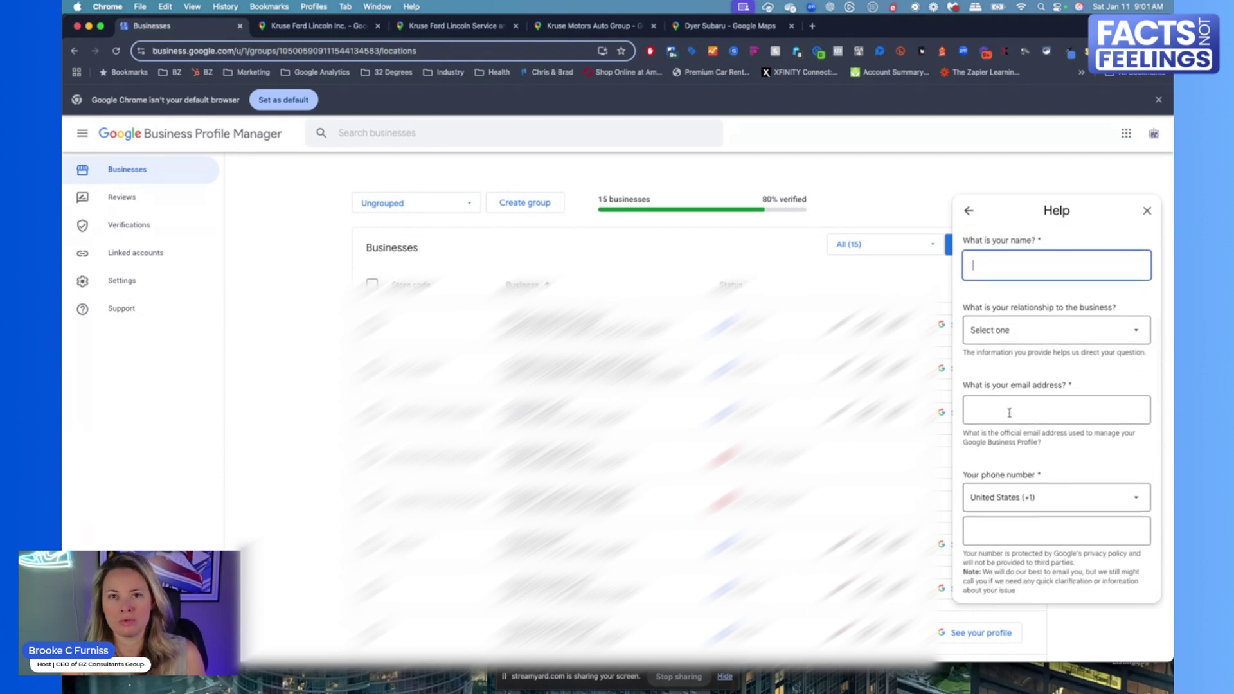
scroll(1009, 412, "down", 5)
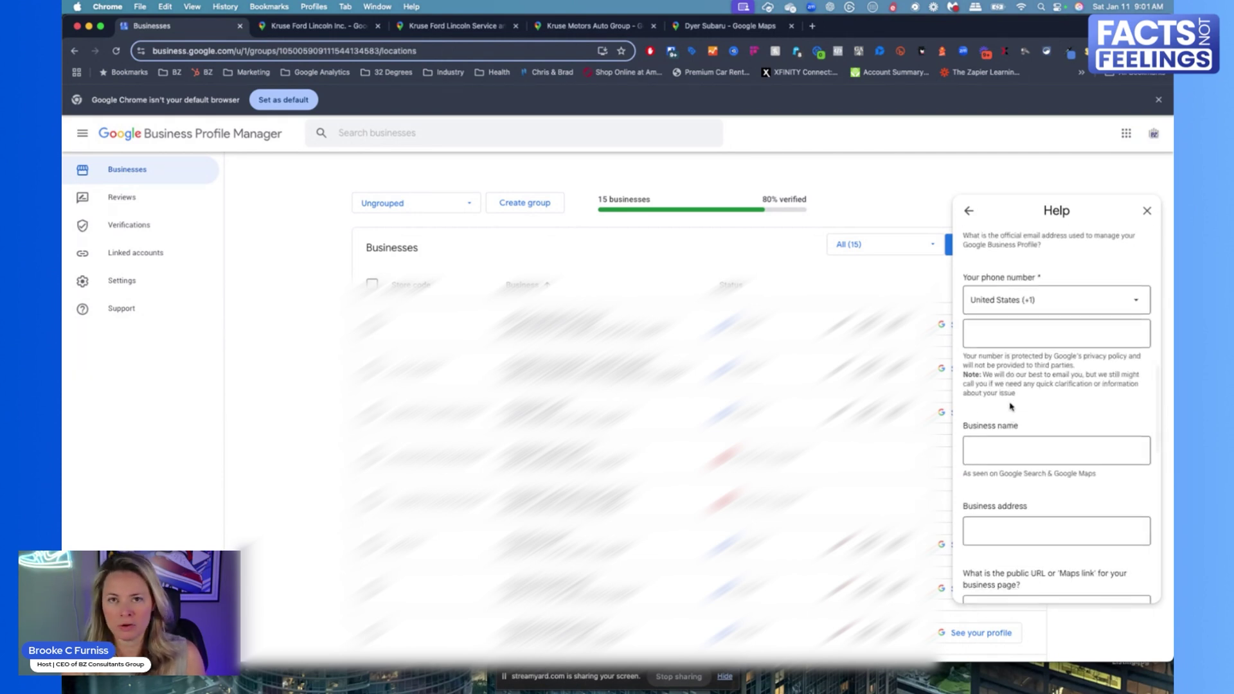
scroll(1017, 524, "down", 2)
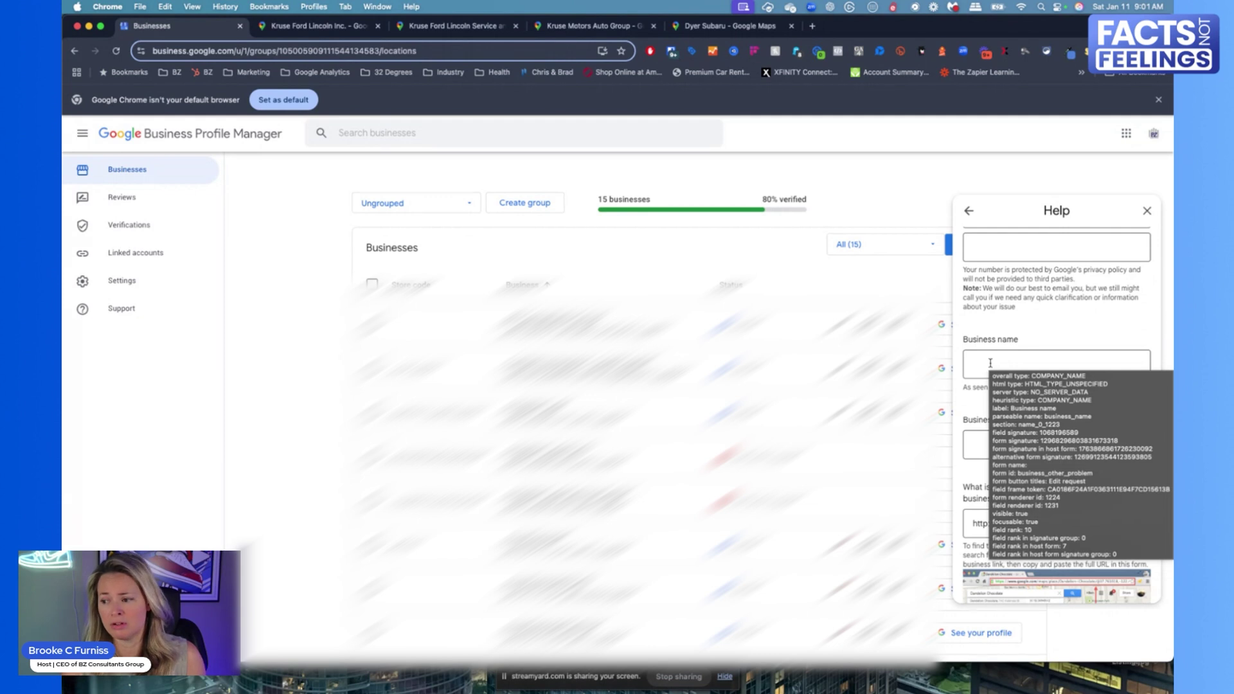
left_click(315, 29)
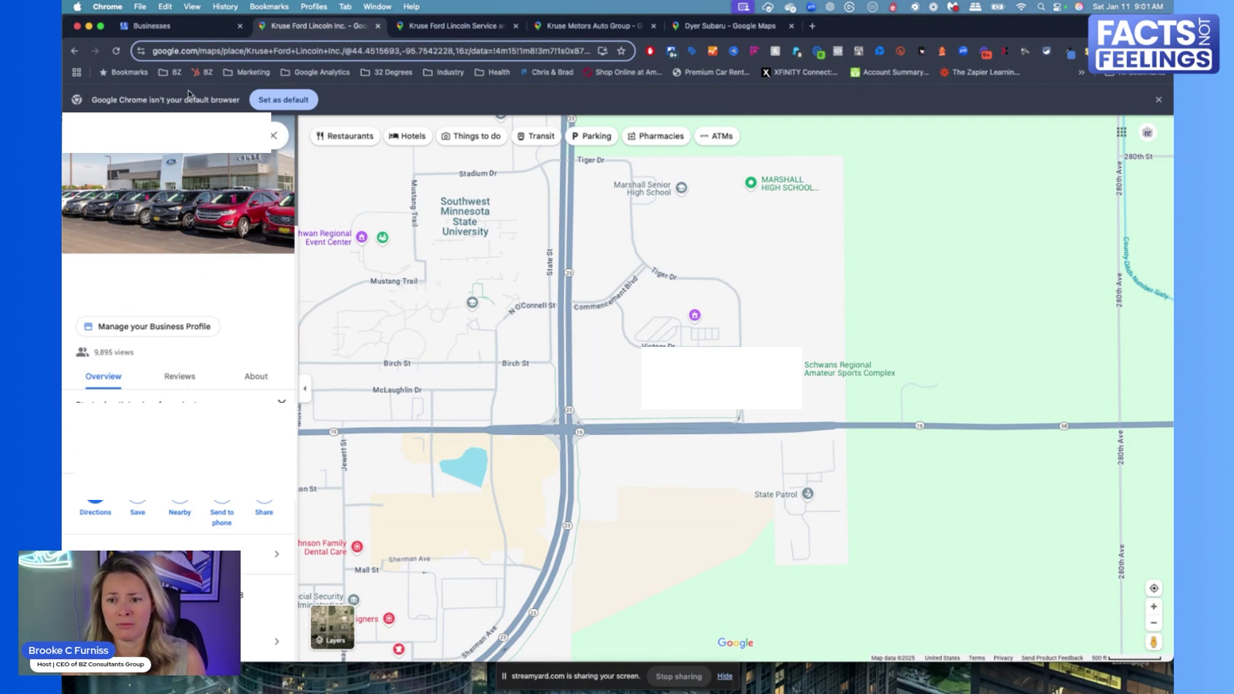
left_click(208, 28)
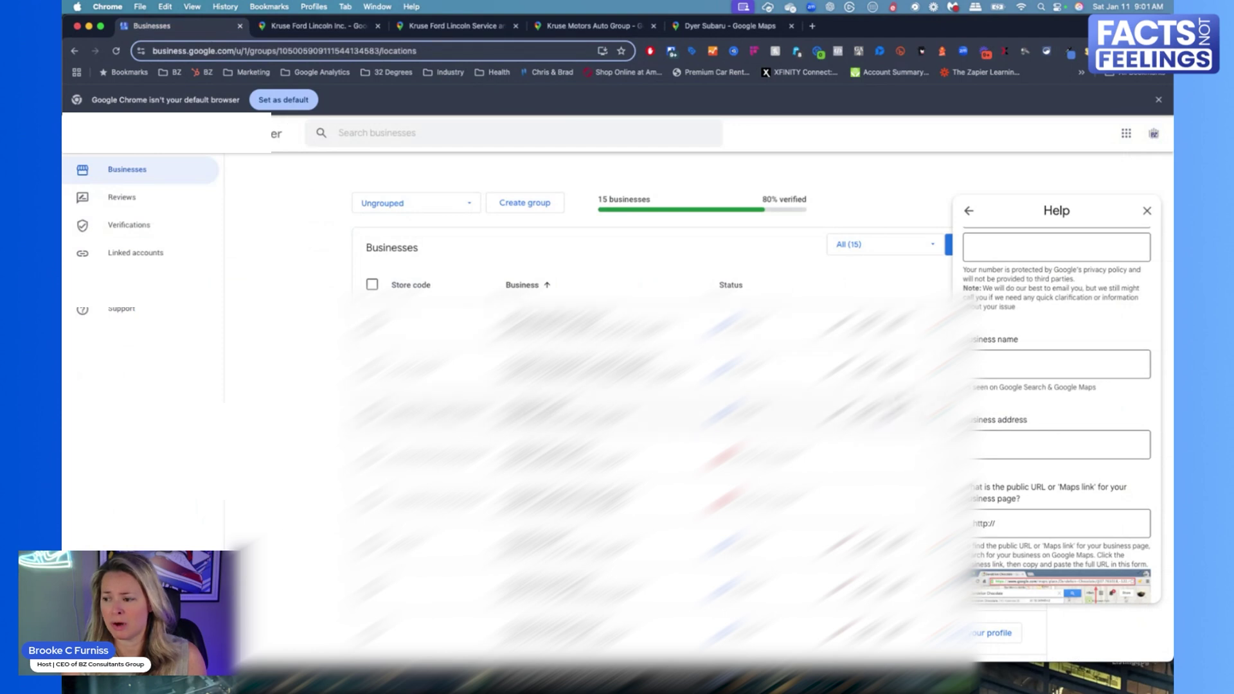
left_click(1024, 365)
left_click(992, 455)
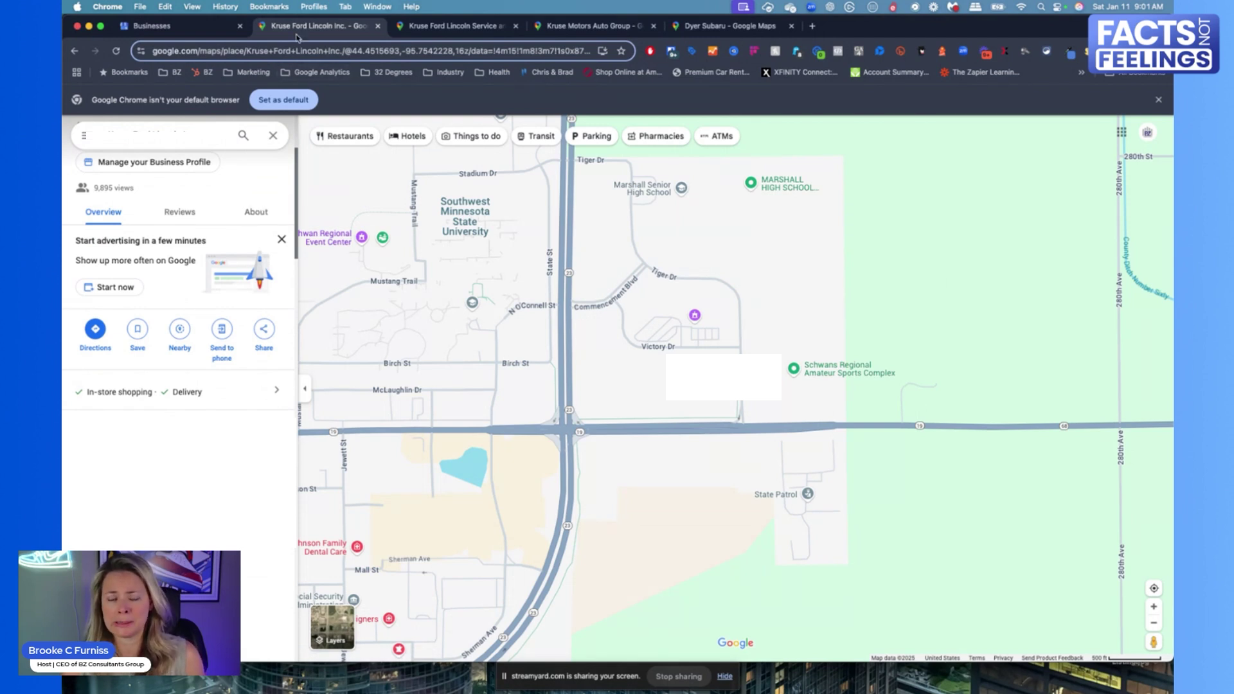
- Locate the Maps URL of the Kruse Ford Lincoln Inc. listing and the request form's field for the public Maps link
left_click(243, 51)
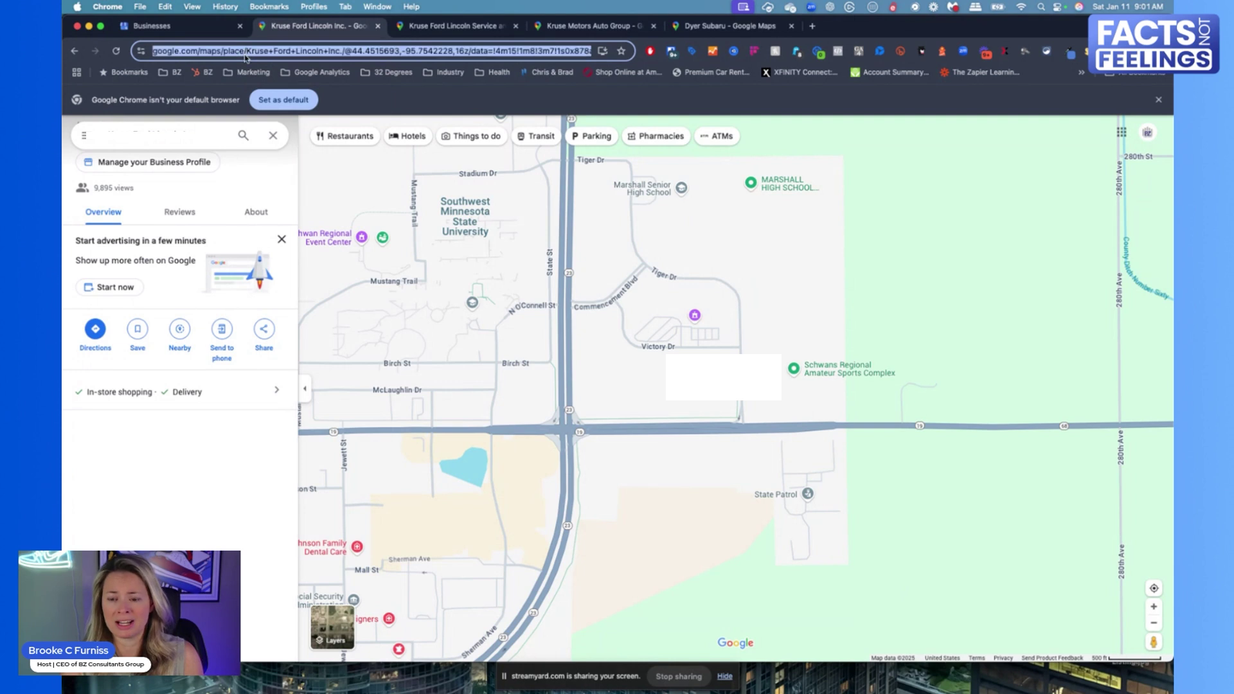
left_click(216, 31)
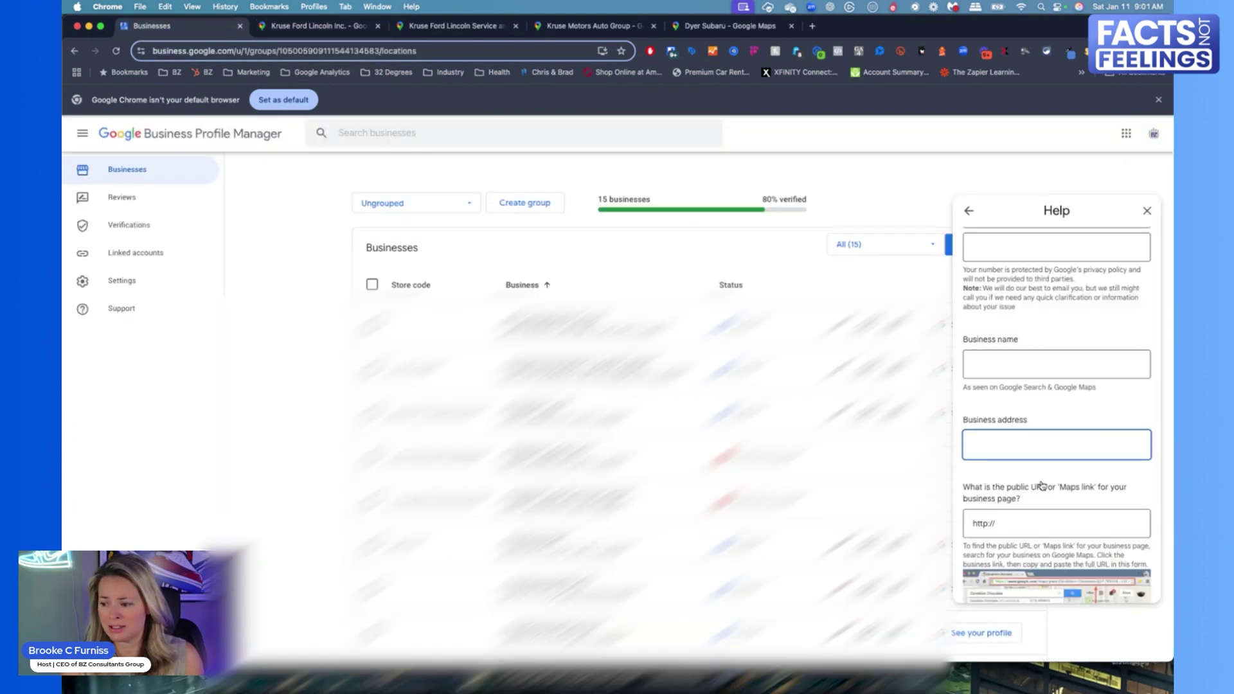
left_click(1021, 524)
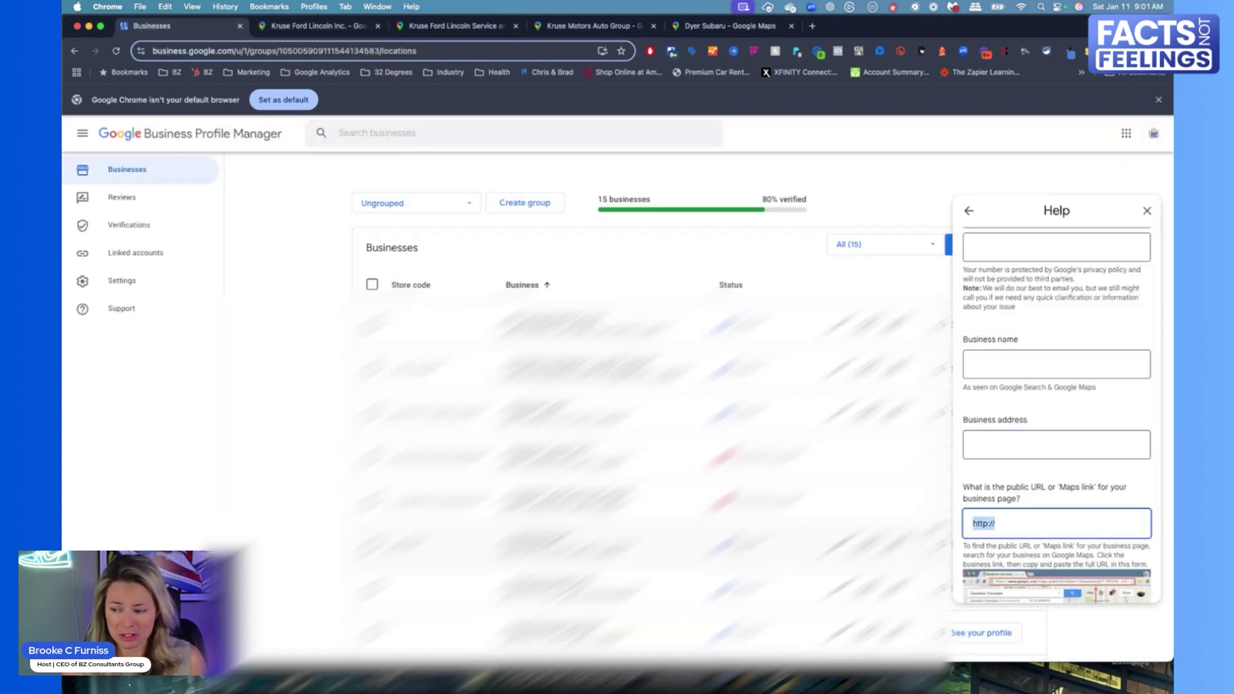
left_click(1011, 524)
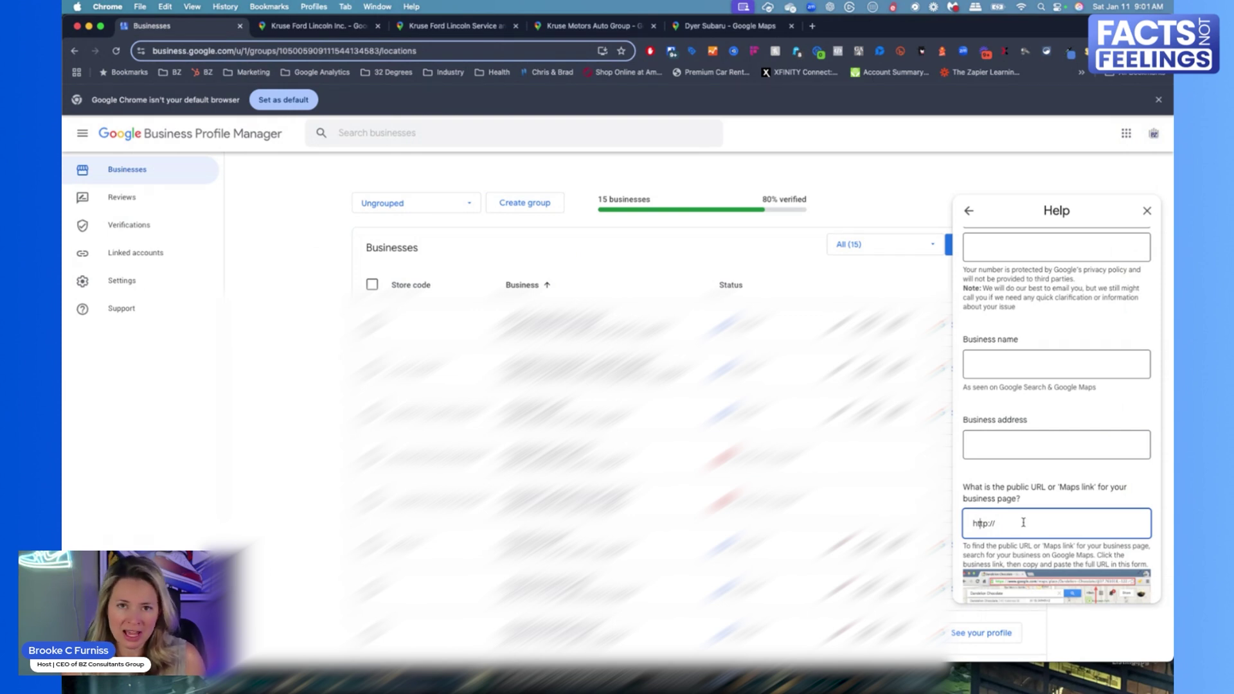
left_click(1023, 524)
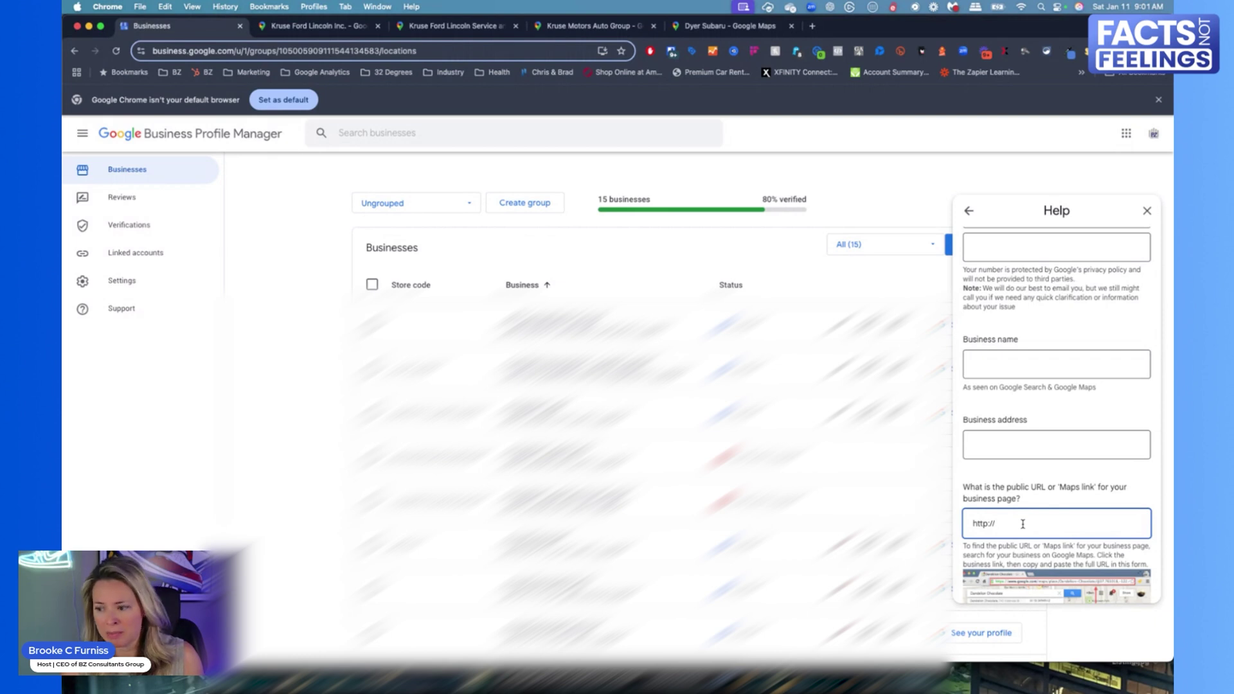
key("super+a")
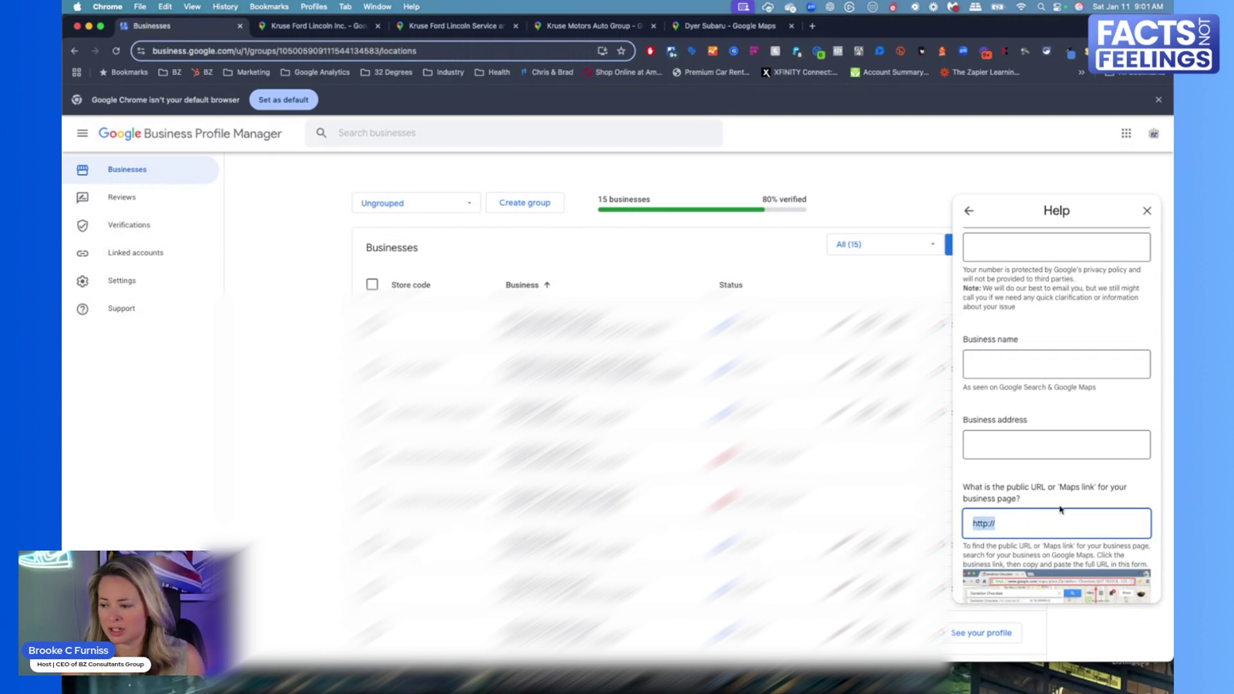
- Examine the website and issue description fields, referring to the Kruse Ford Lincoln Inc. Maps URL as content for the description
scroll(1062, 511, "down", 5)
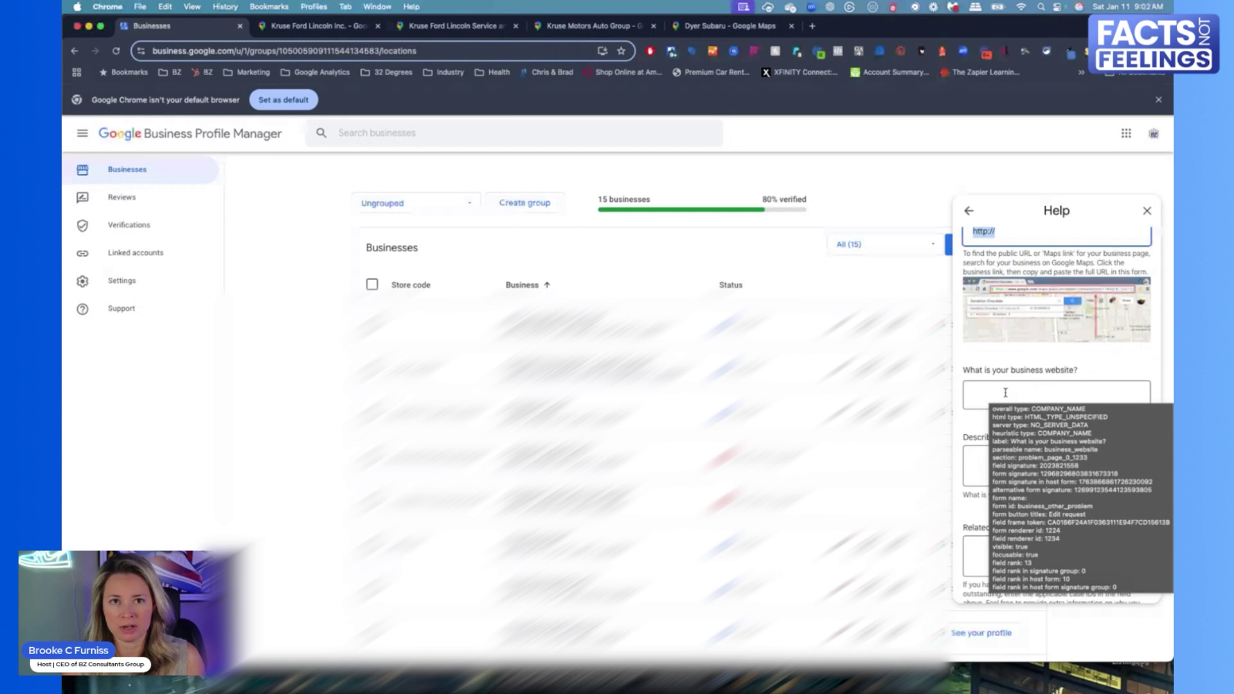
left_click(991, 464)
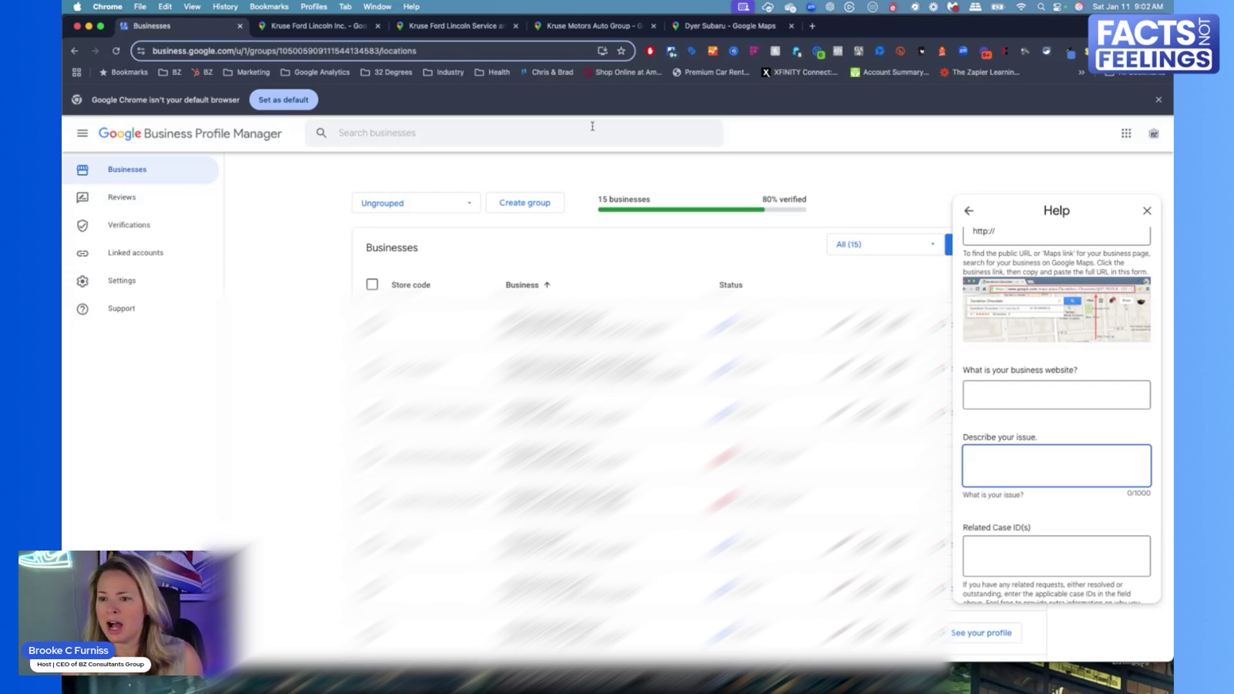
left_click(308, 26)
left_click(283, 50)
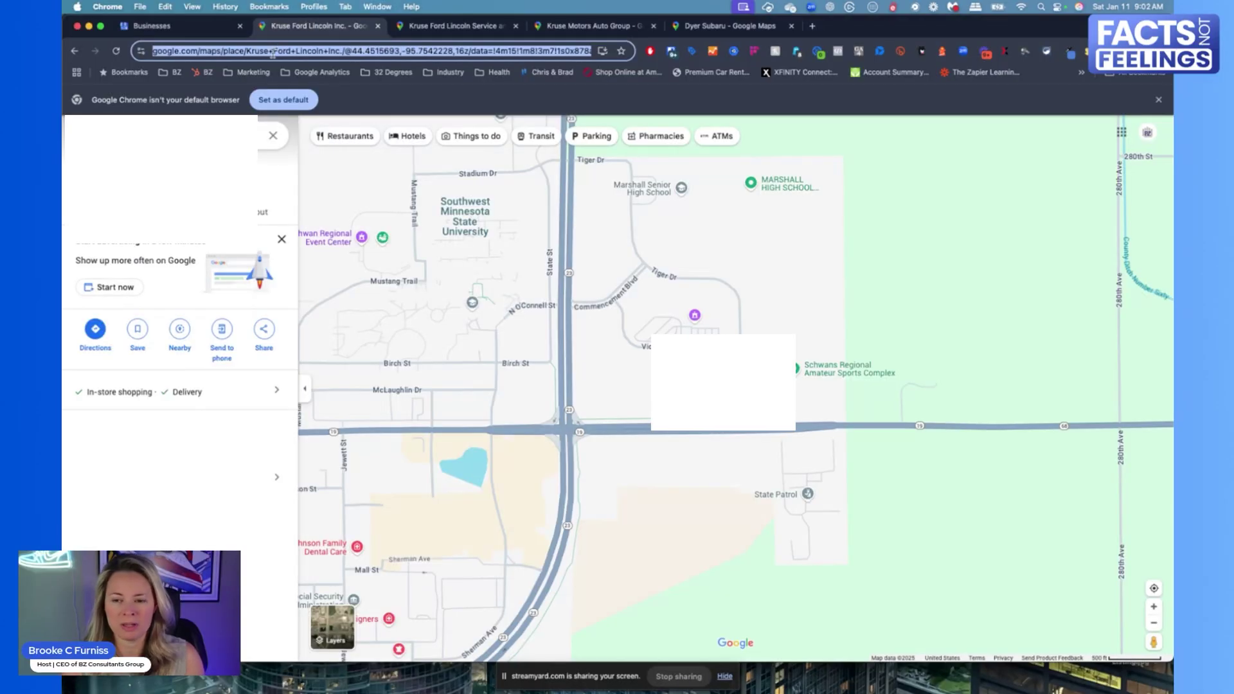
left_click(222, 27)
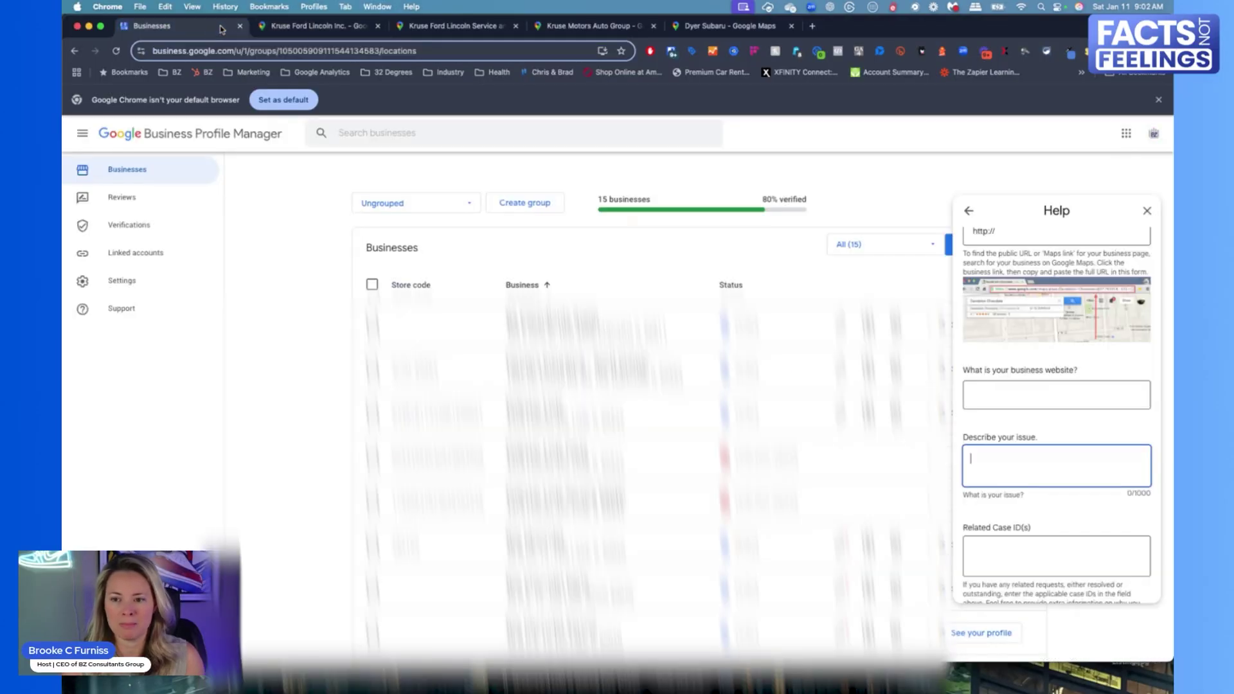
left_click(1033, 450)
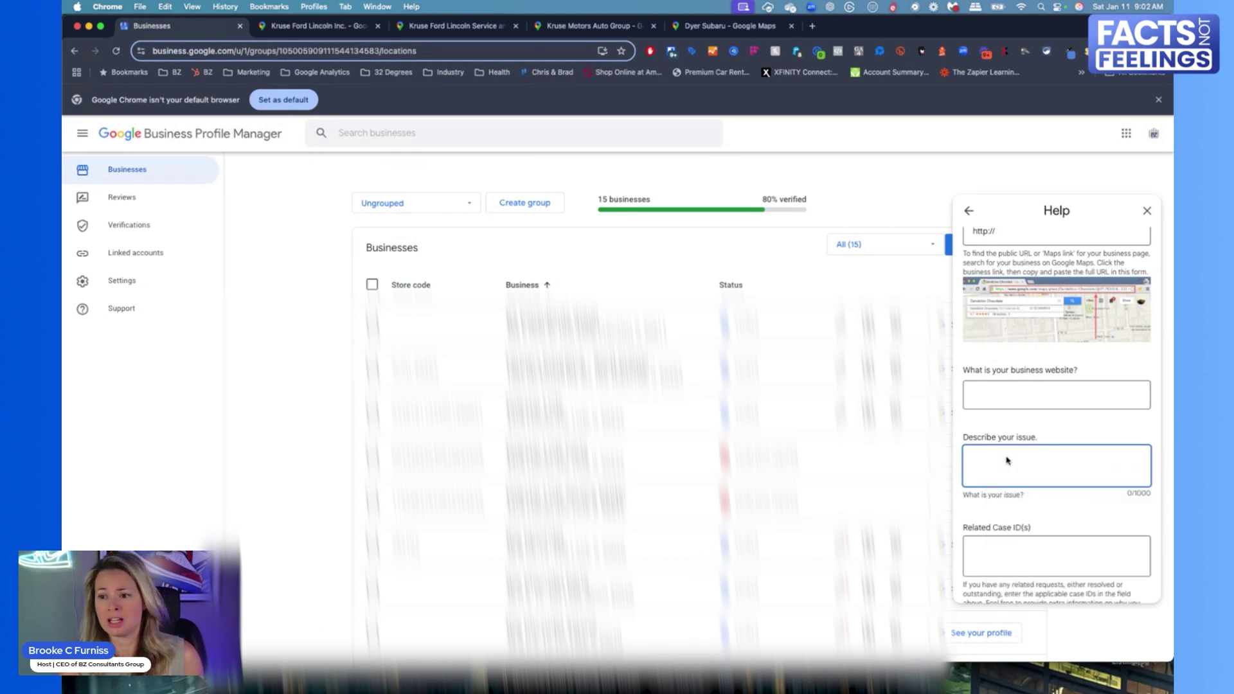
- Check the Maps URL of the Kruse Ford Lincoln Service and Parts listing against the form's issue description and related case fields
left_click(461, 32)
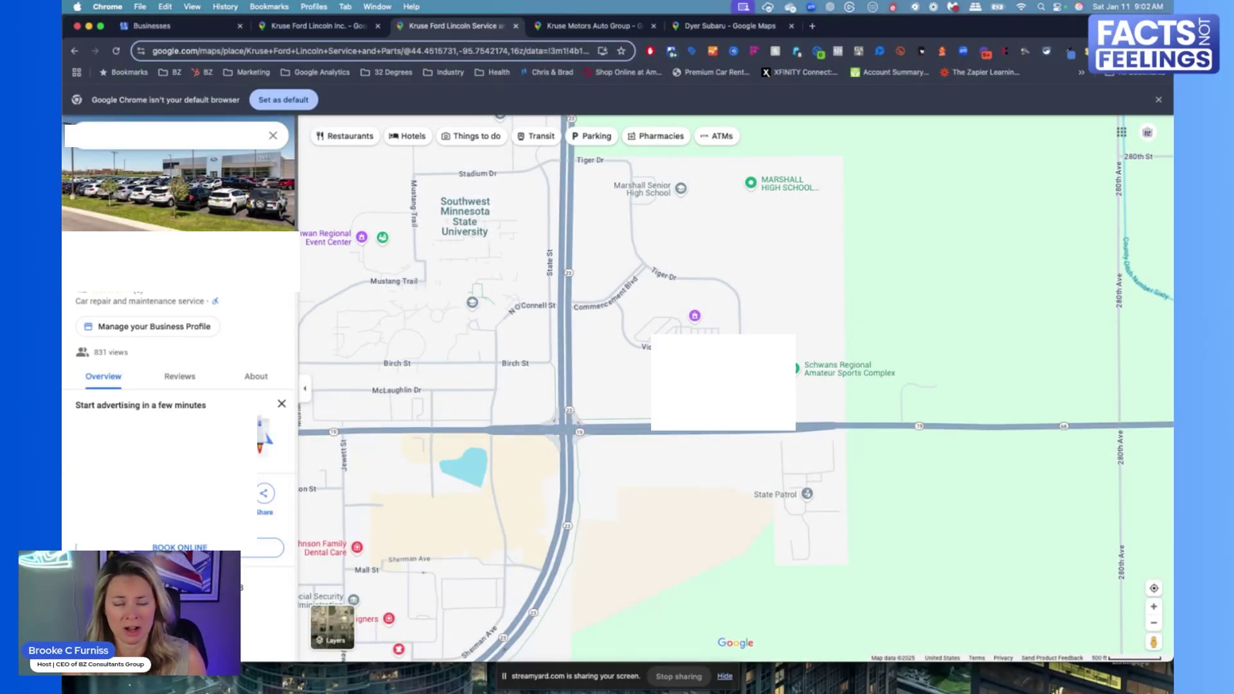
left_click(318, 45)
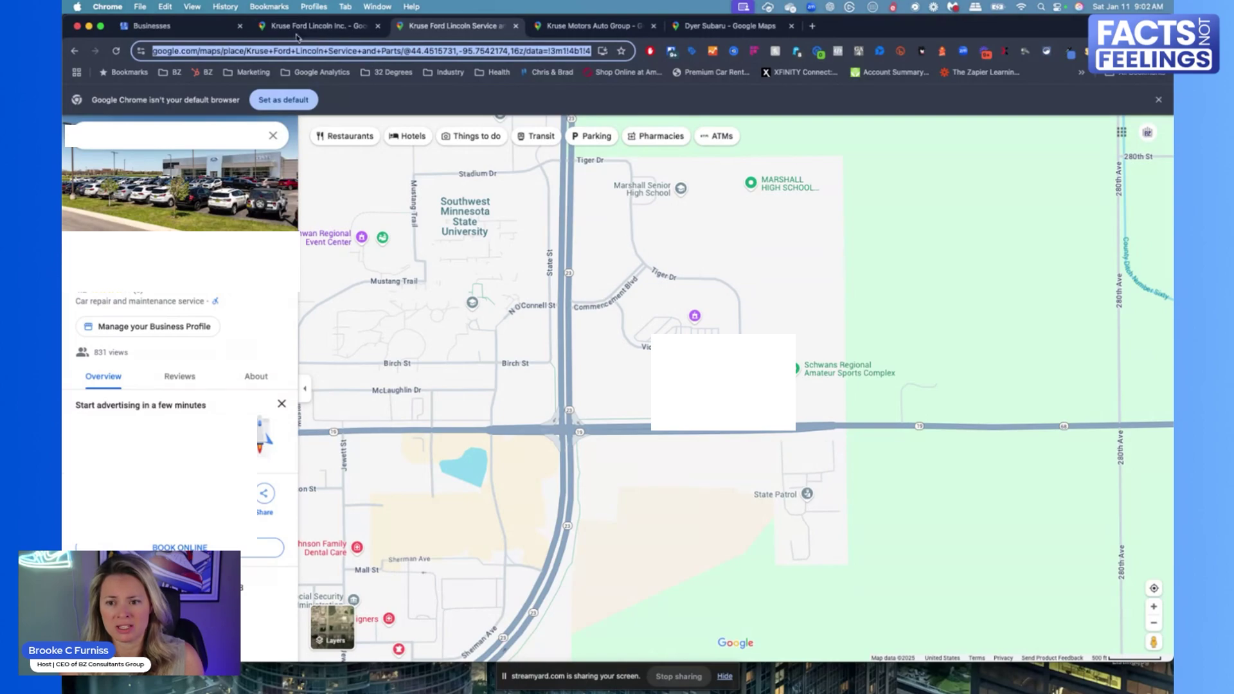
left_click(198, 29)
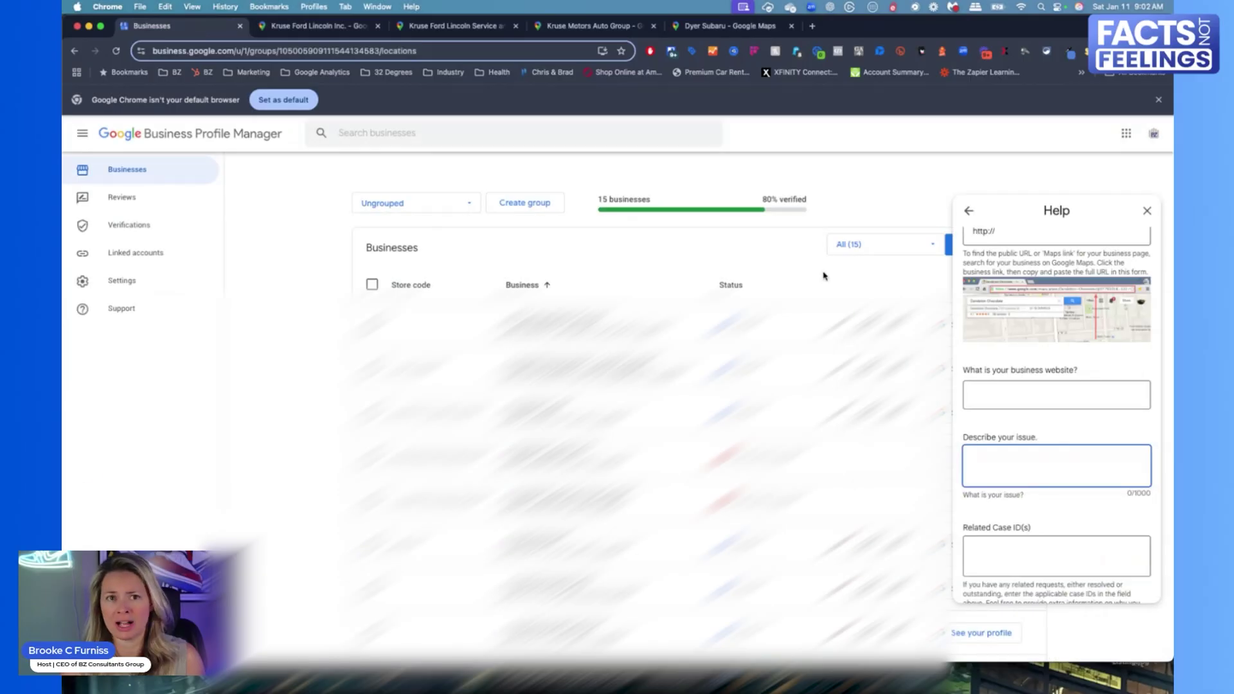
scroll(1028, 457, "down", 5)
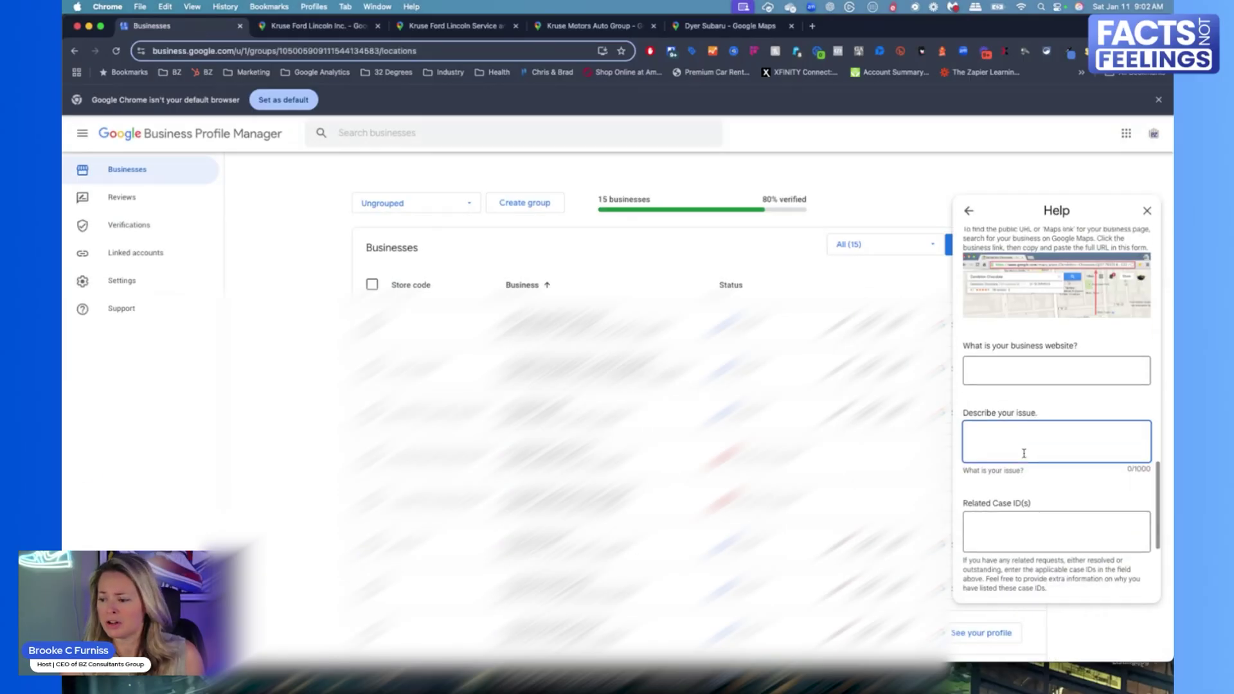